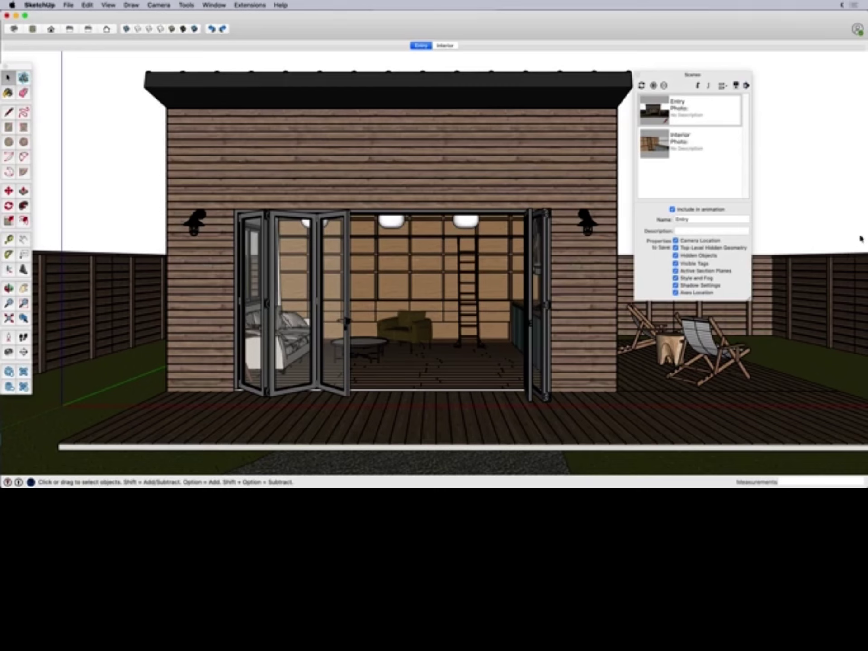
Compare the saved Entry and Interior scenes, finishing on the Entry view
left_click(215, 4)
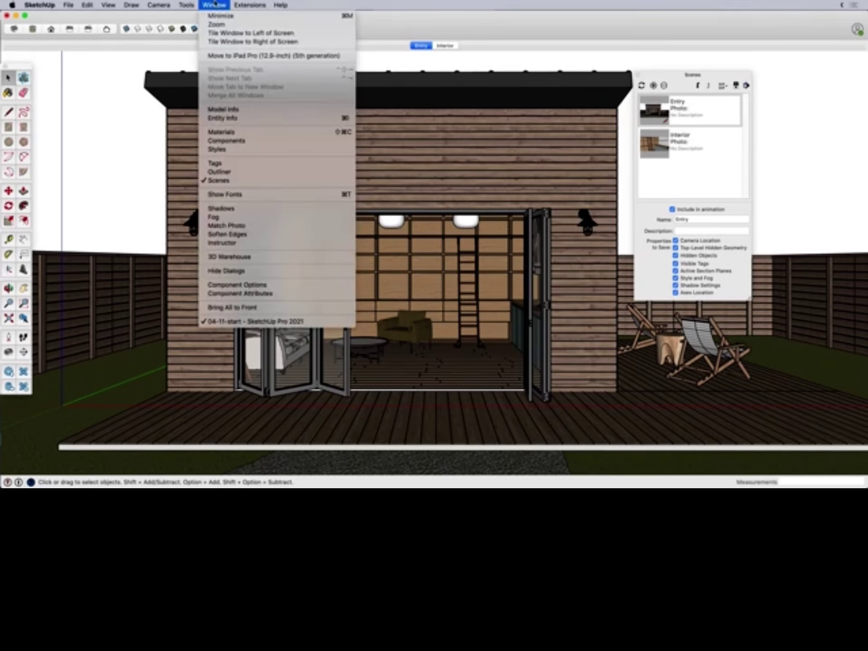
left_click(293, 186)
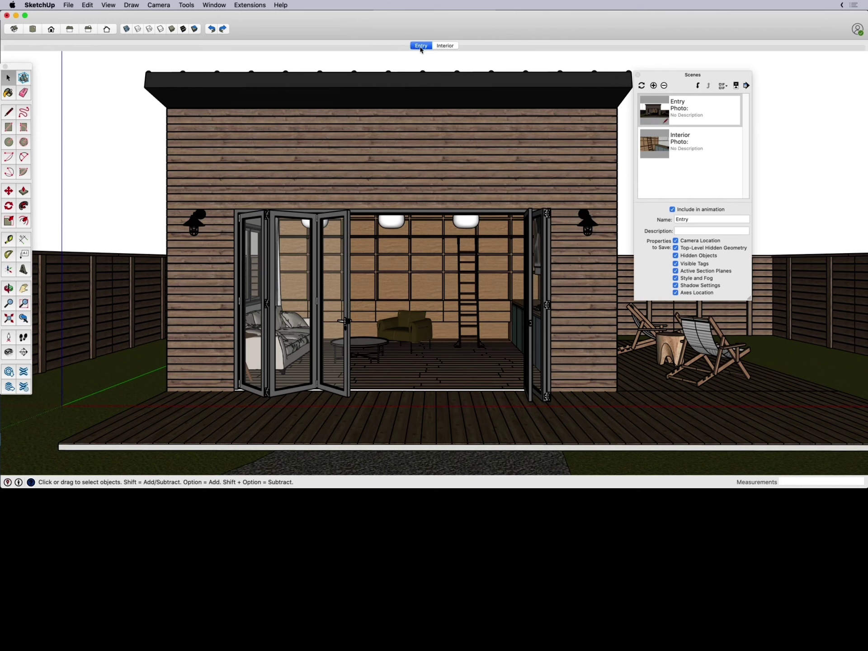
left_click(444, 46)
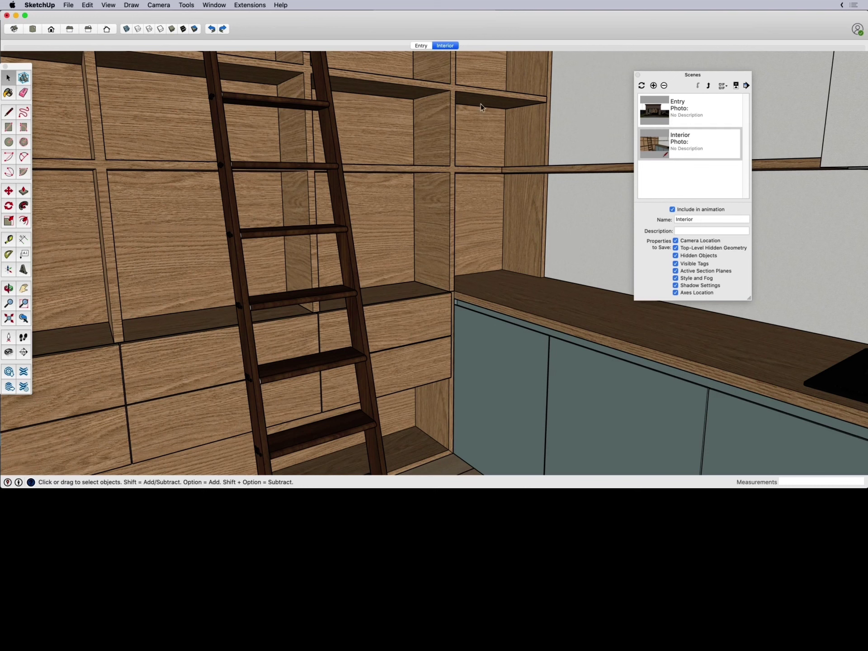
left_click(420, 47)
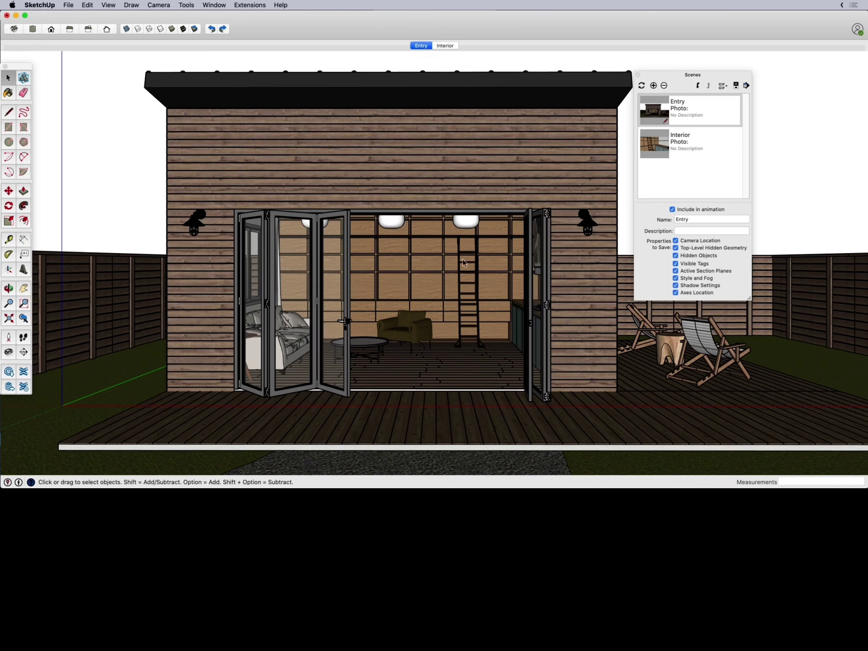
left_click(446, 47)
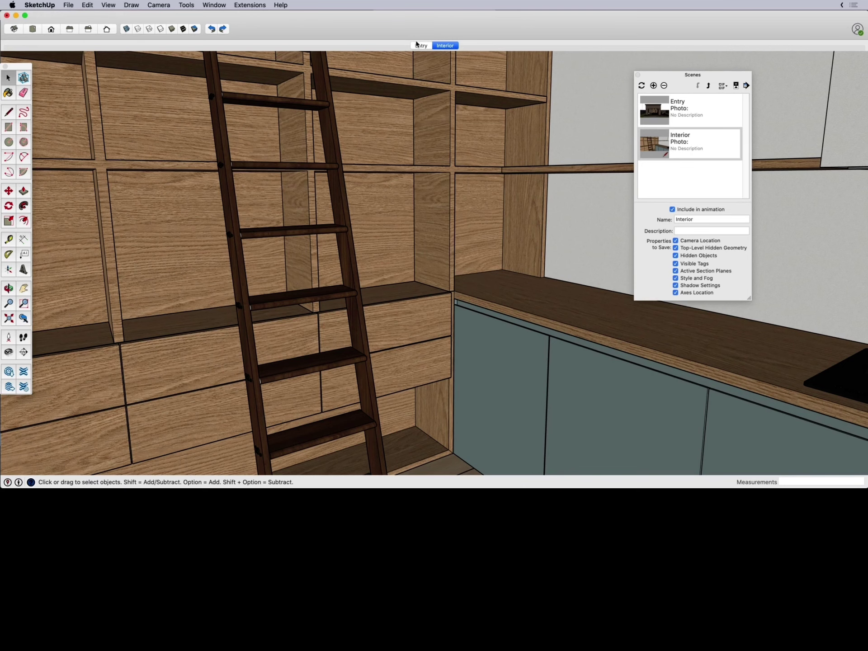
left_click(420, 46)
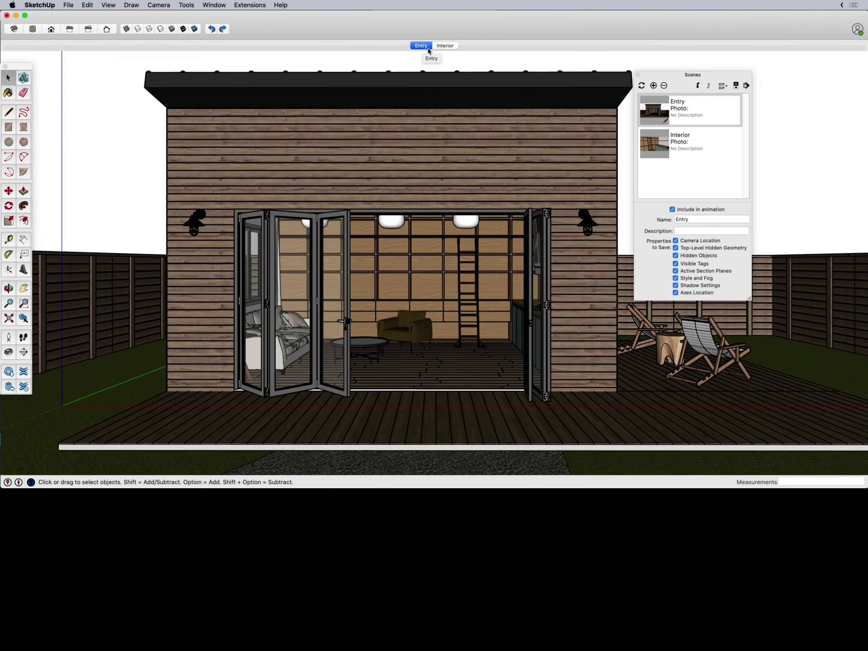
Add a scene showing the building's corner with the deck and outdoor chairs, and name it Yard
scroll(422, 162, "down", 3)
mouse_move(422, 162)
middle_mouse_down()
mouse_move(338, 167)
mouse_move(480, 185)
mouse_move(312, 186)
mouse_move(434, 203)
mouse_move(415, 193)
mouse_move(425, 195)
middle_mouse_up()
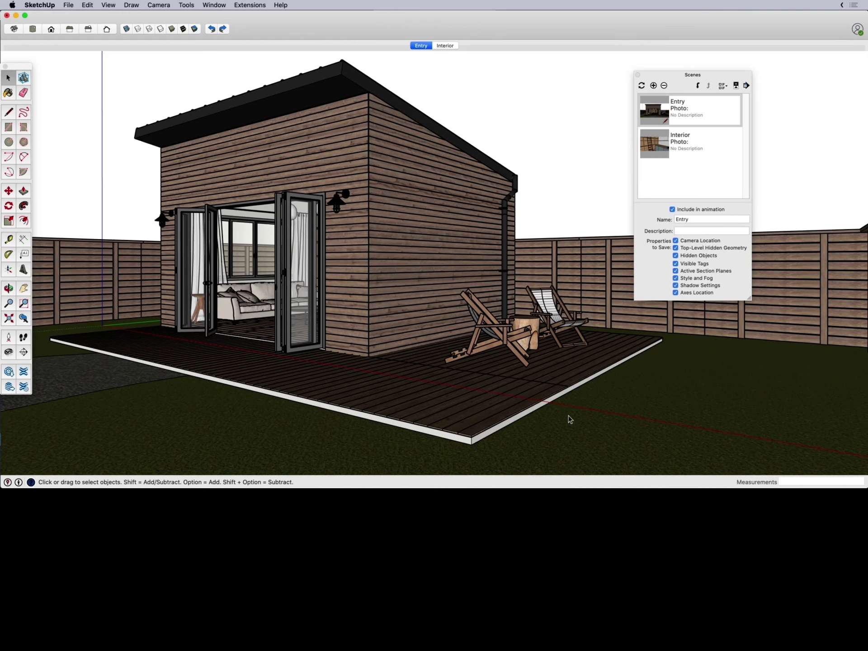
middle_click_drag(446, 368, 383, 278)
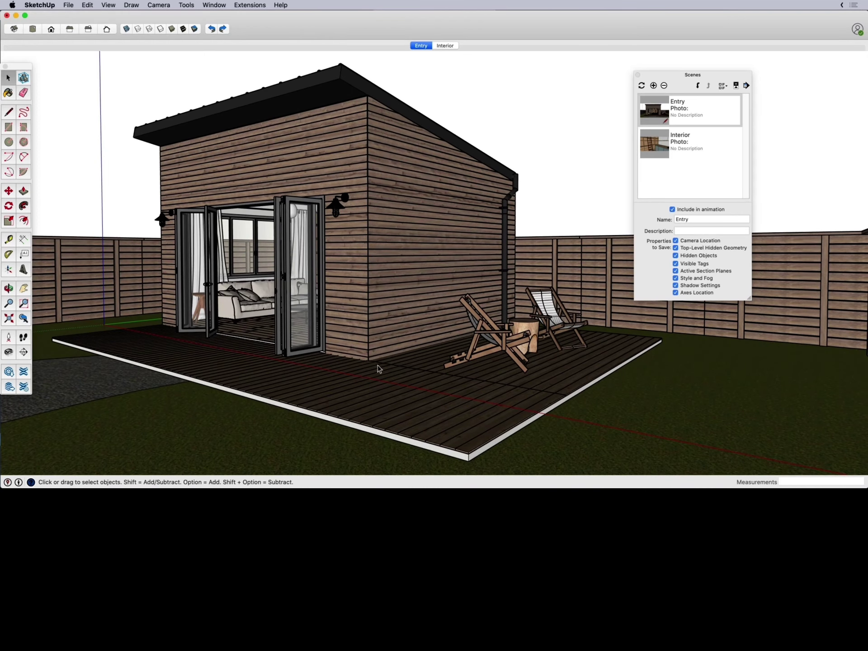
left_click(653, 86)
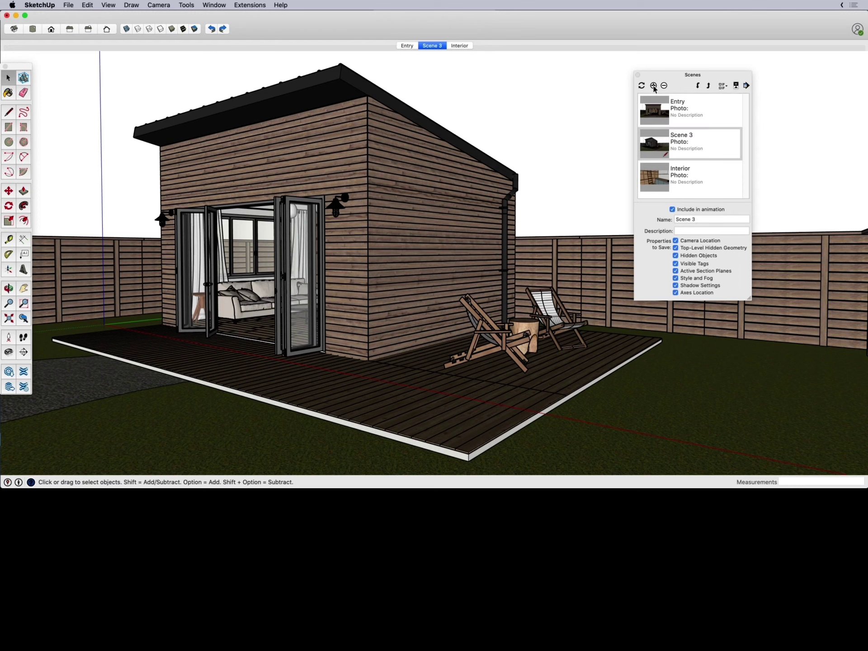
left_click(699, 222)
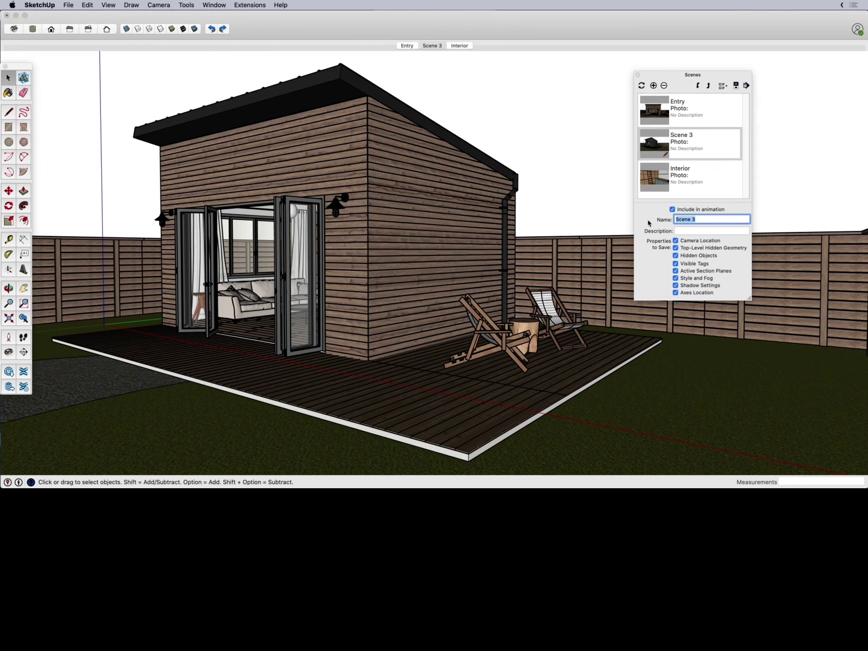
key("BackSpace")
type("Yard")
key("Return")
Play the scene animation through Entry, Yard and Interior, and stop it on the Interior view
right_click(413, 49)
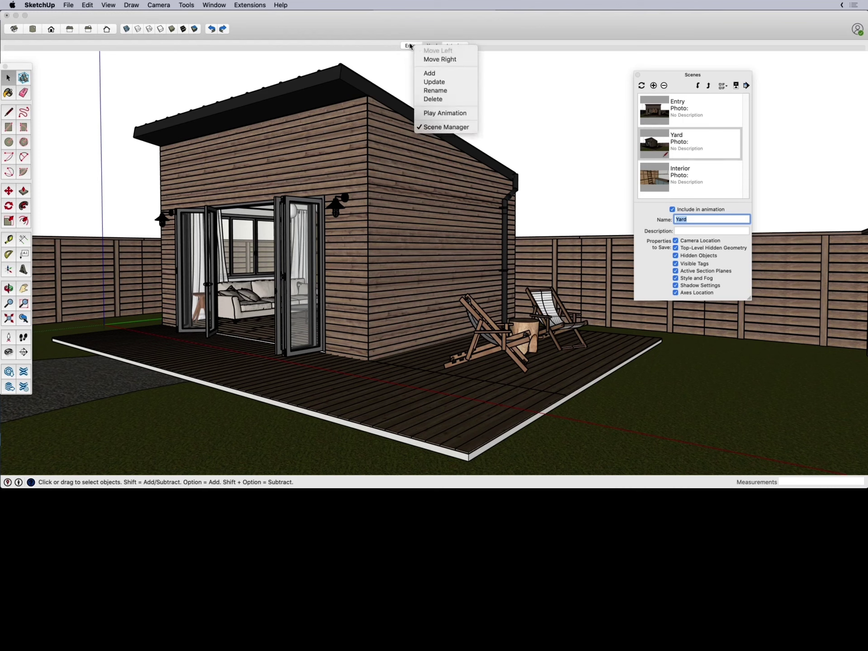
left_click(468, 117)
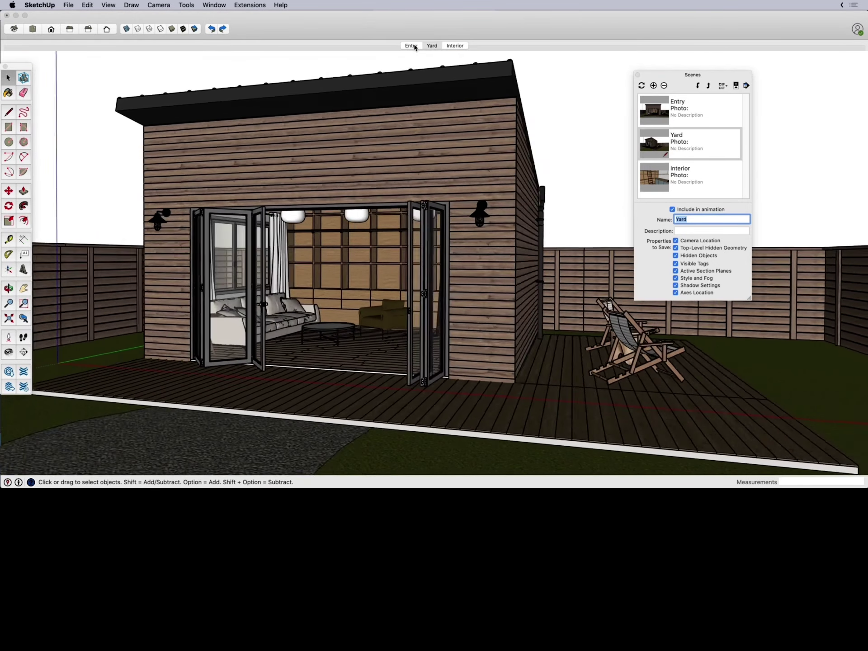
right_click(414, 47)
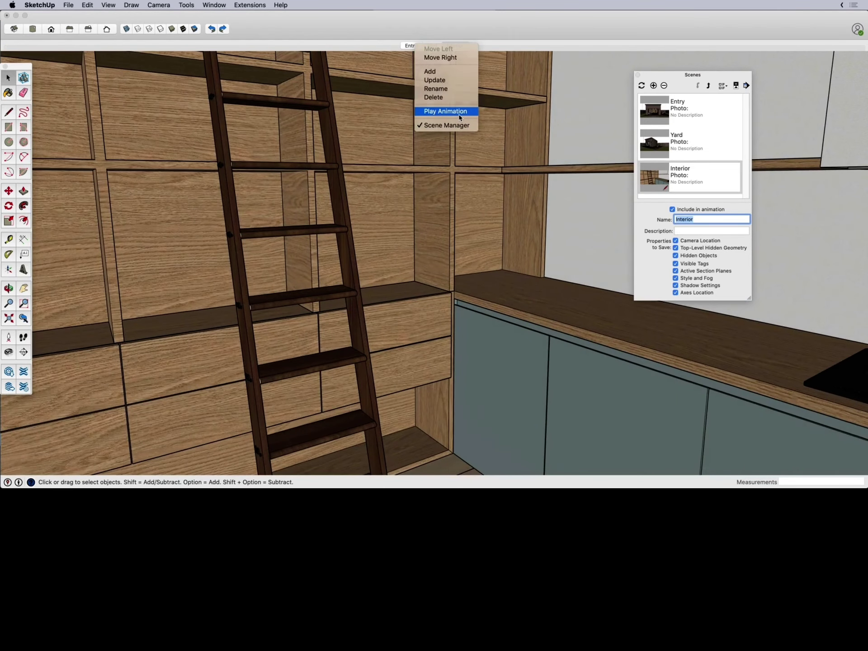
left_click(458, 113)
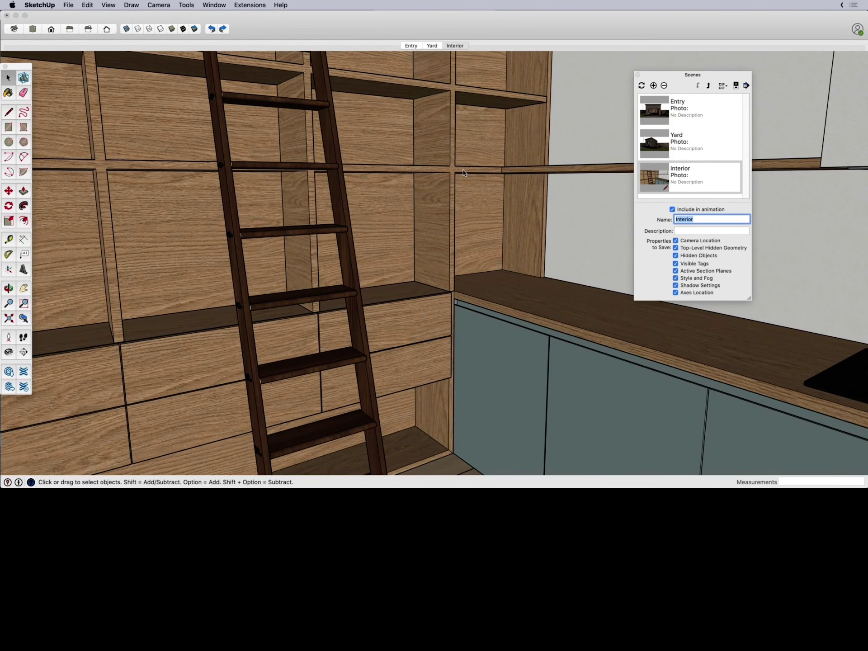
Activate the Yard scene and move it ahead of Entry in the scene order
left_click(432, 45)
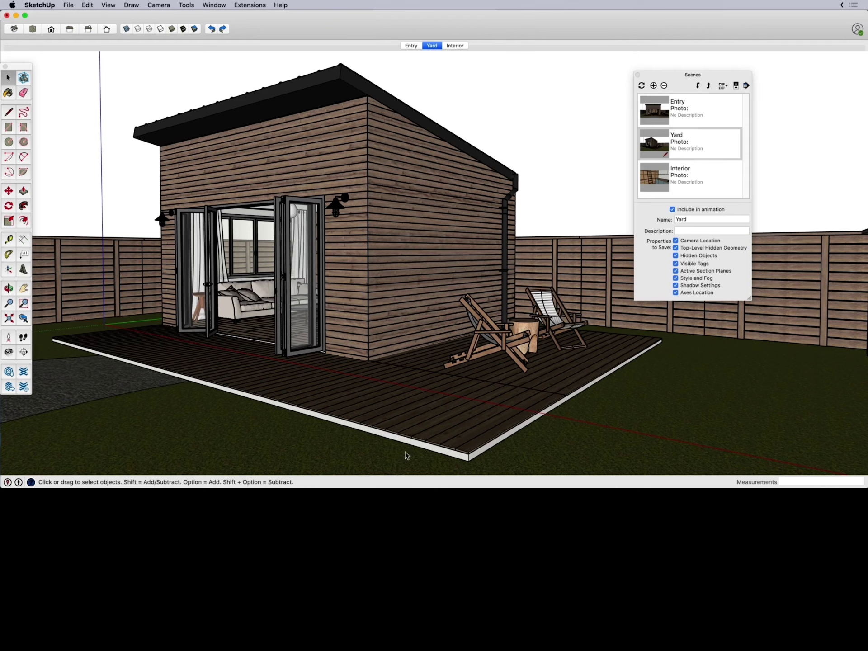
mouse_move(407, 483)
left_click(708, 87)
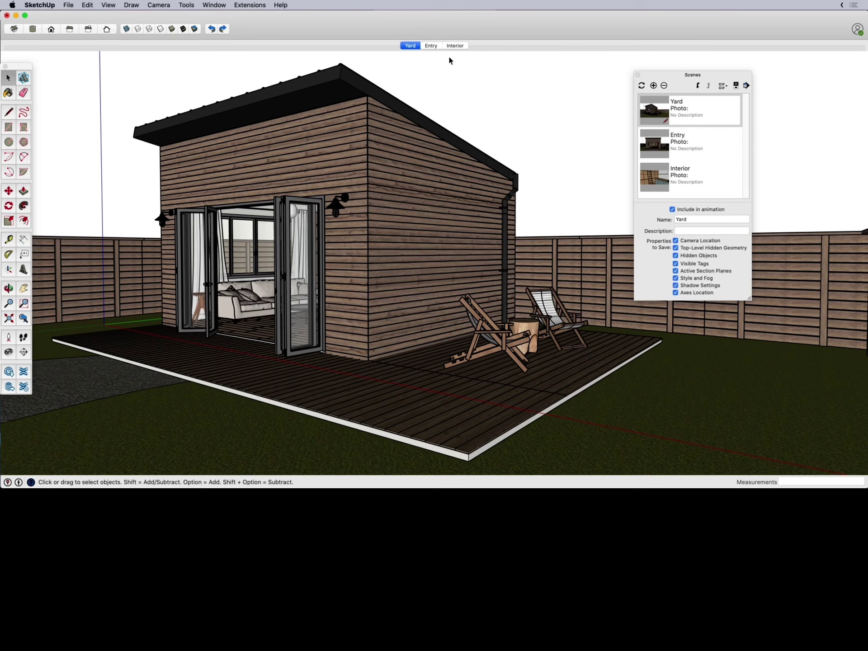
Play the reordered scene animation starting from Yard, and stop it back on the Yard view
right_click(413, 47)
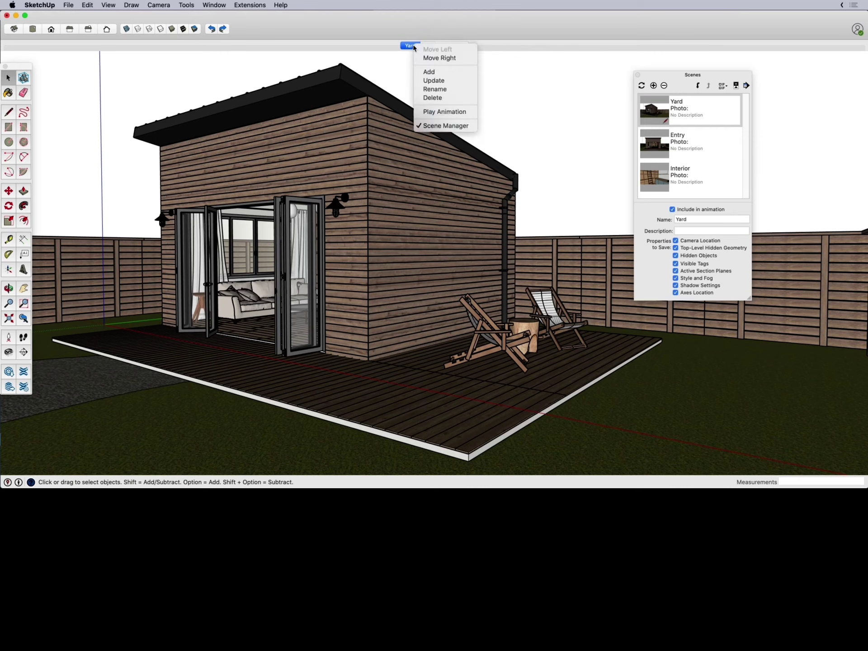
left_click(458, 113)
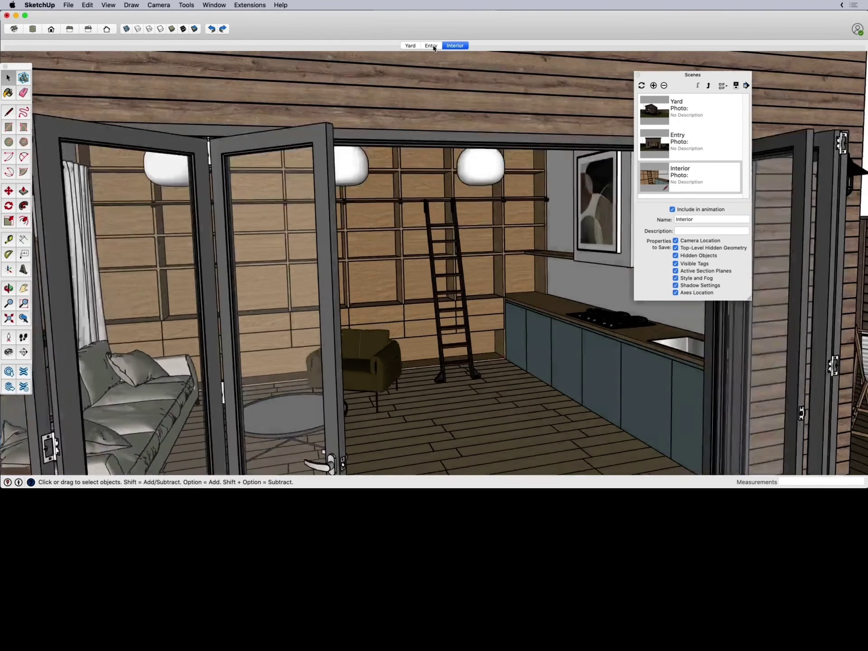
right_click(433, 48)
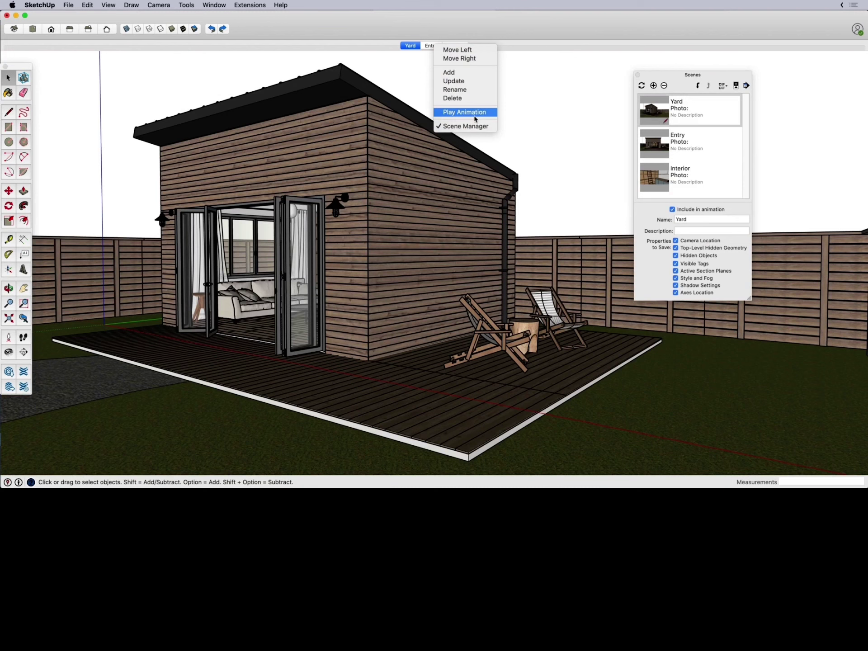
left_click(474, 113)
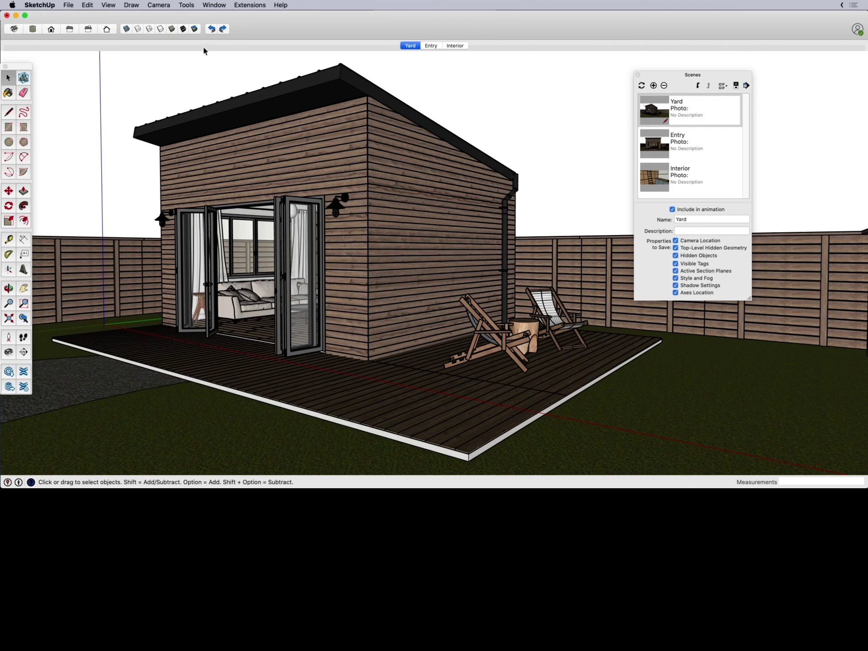
Set the scene transition time to 3 seconds in the model's animation settings
left_click(215, 5)
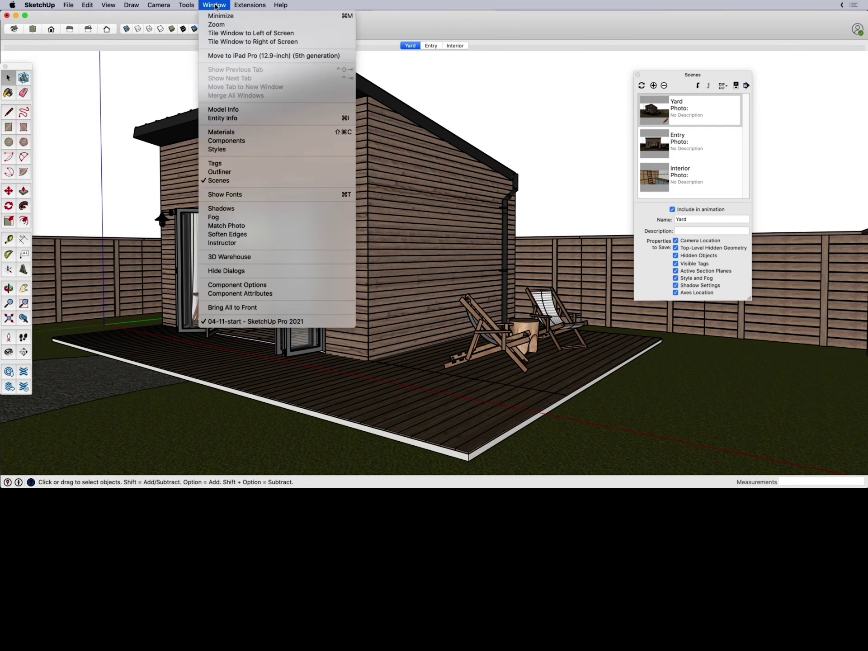
left_click(280, 112)
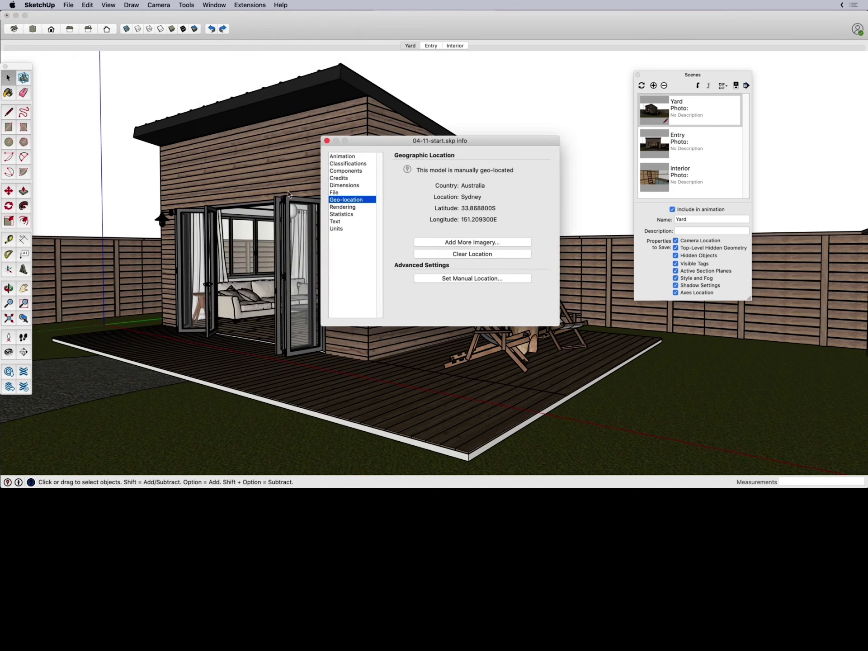
left_click(349, 158)
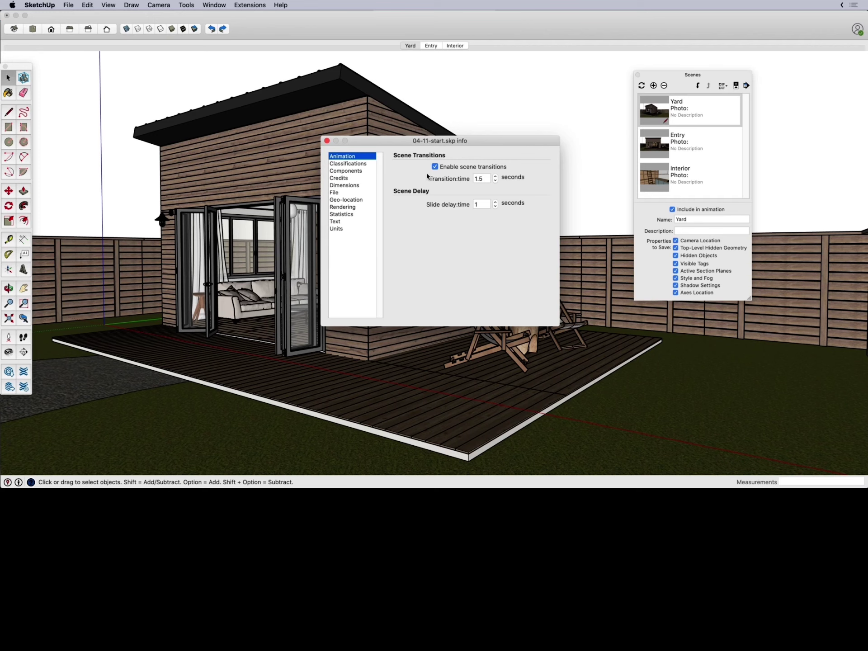
left_click(495, 177)
left_click(495, 177)
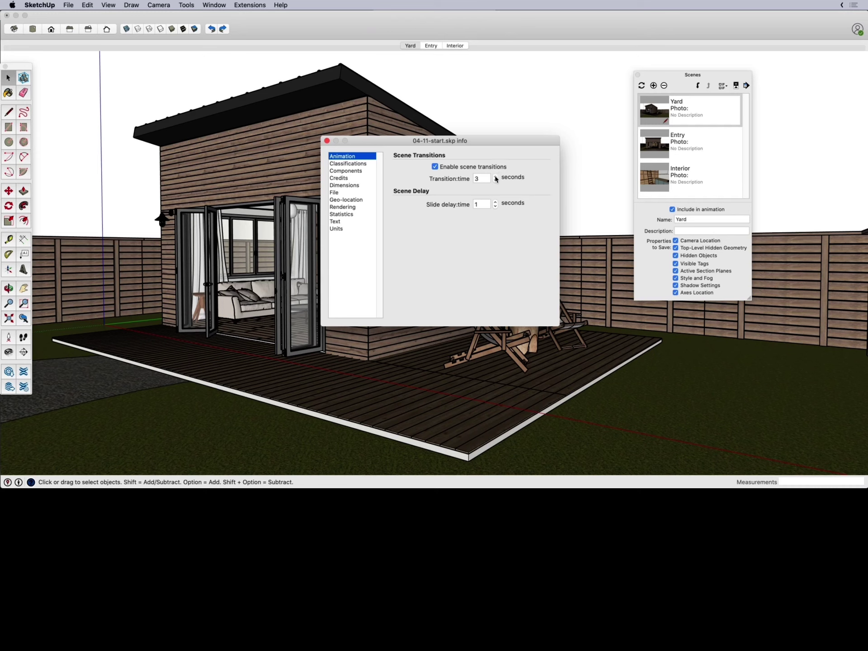
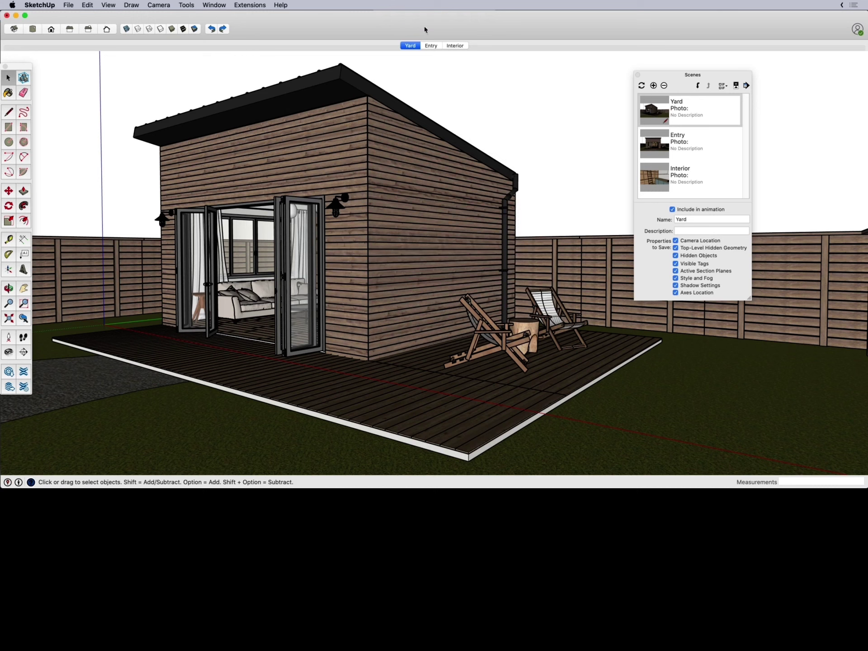
Play the scene animation to preview the 3-second transitions, and stop it on the Entry view
right_click(409, 48)
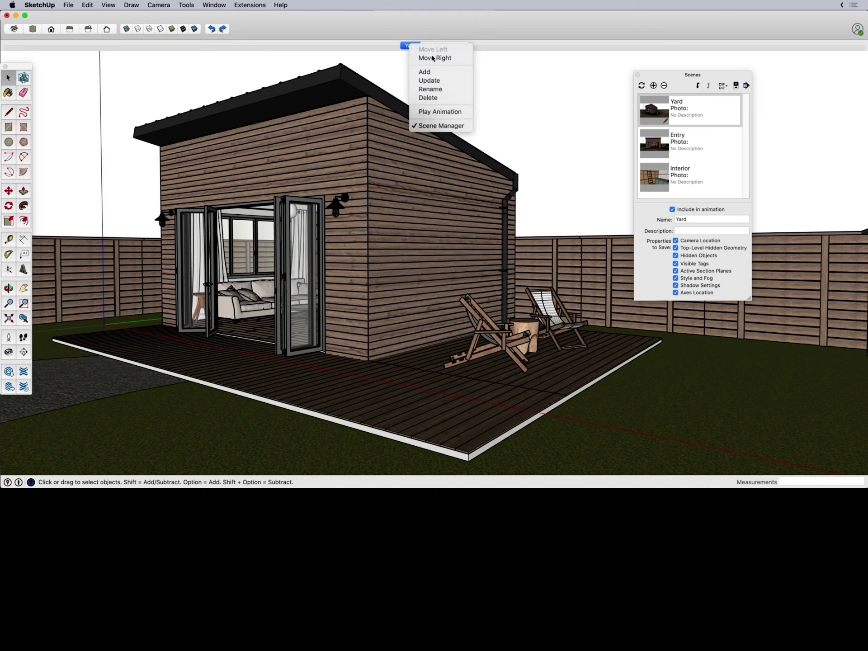
left_click(447, 112)
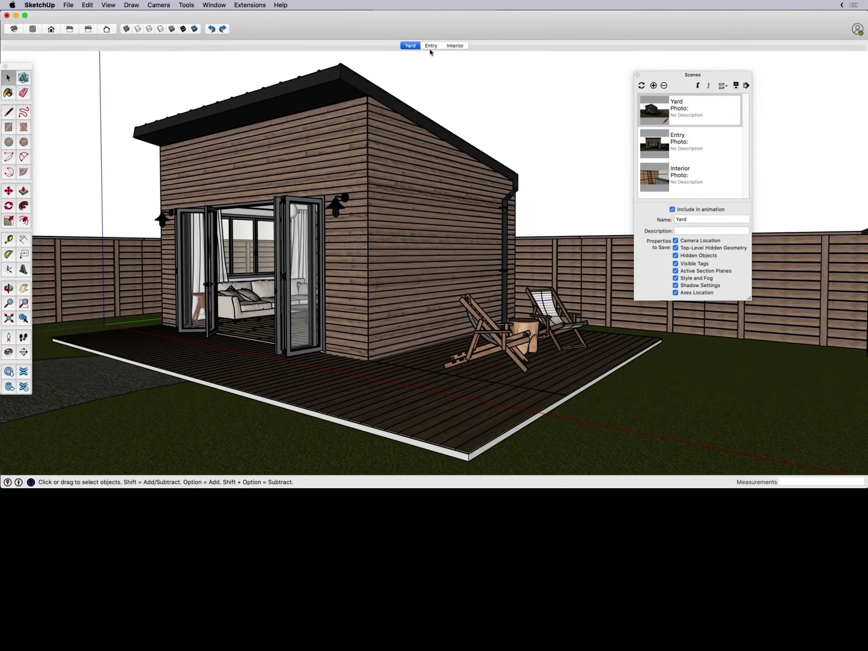
left_click(430, 47)
right_click(410, 46)
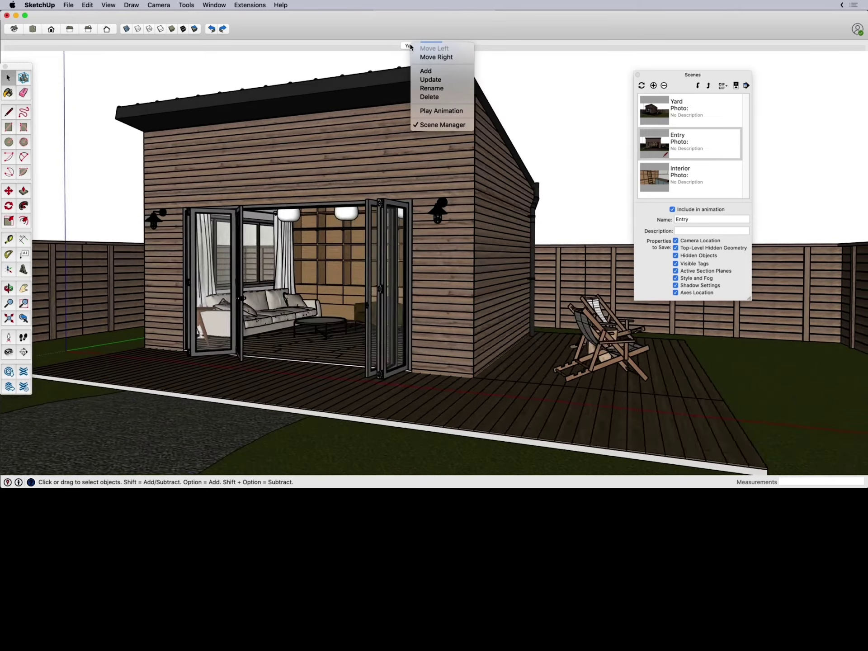
left_click(461, 111)
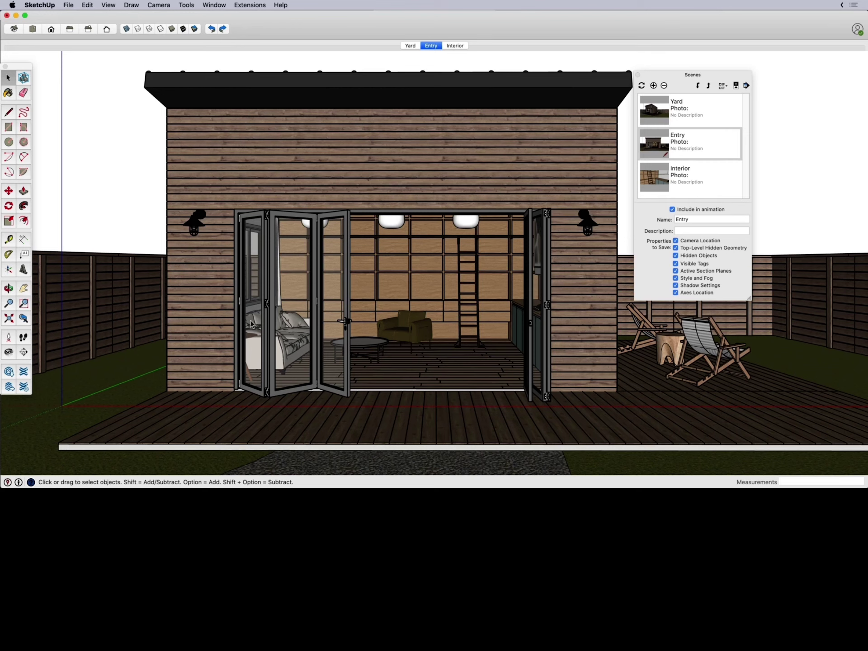
Add a scene after Entry showing a close-up of the wall lamp beside the folding doors, viewed at an angle along the facade
scroll(191, 229, "up", 5)
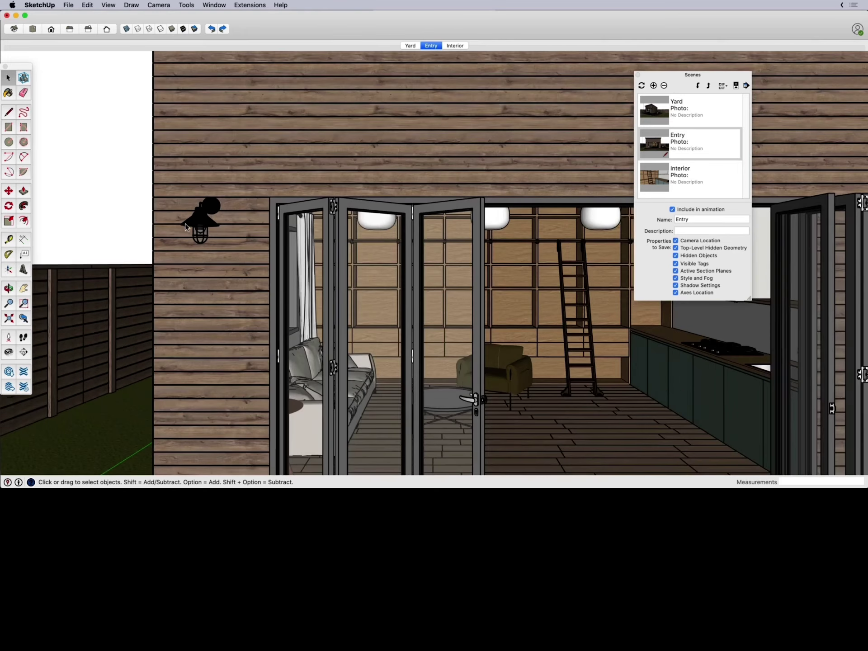
scroll(184, 223, "up", 6)
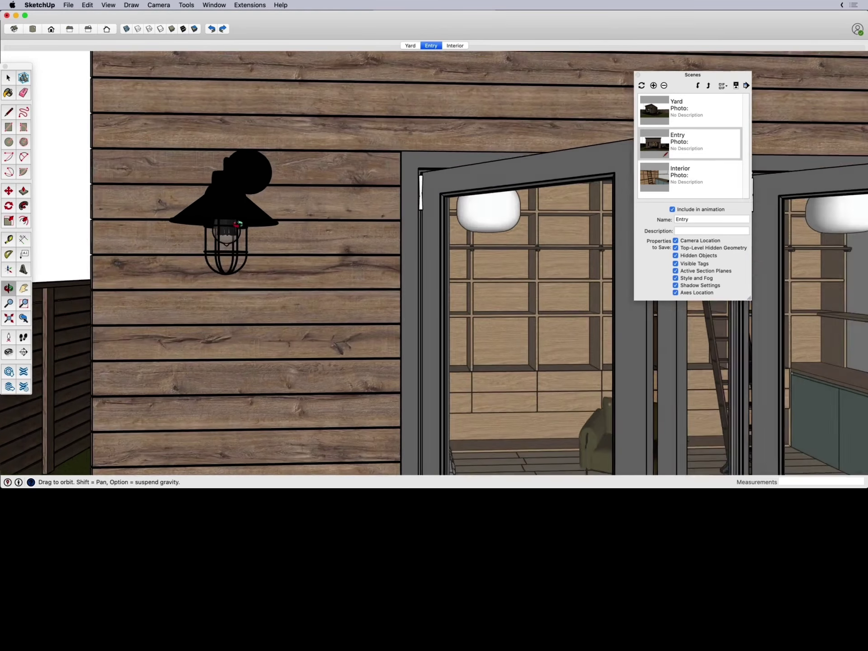
left_click_drag(237, 224, 493, 233)
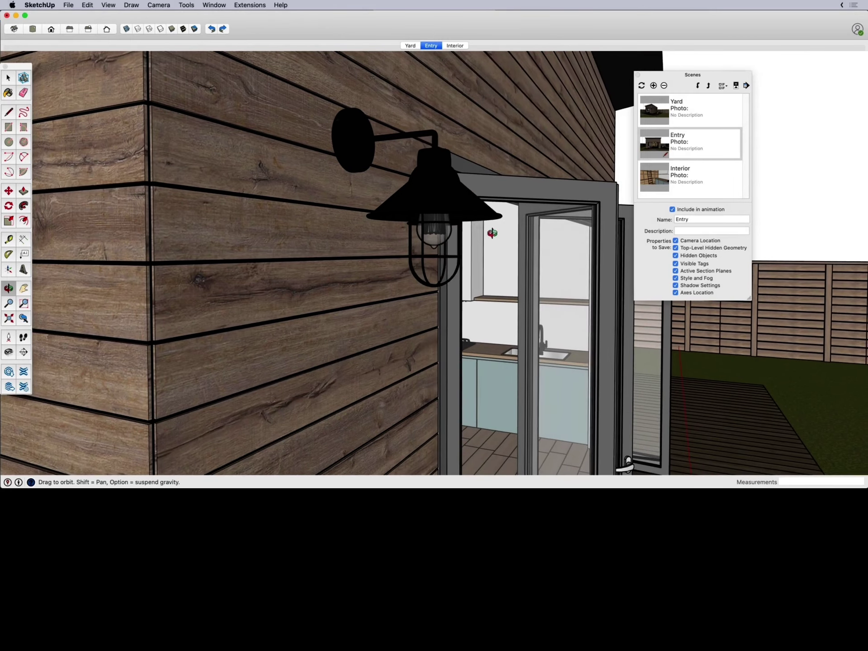
key("space")
scroll(484, 222, "up", 5)
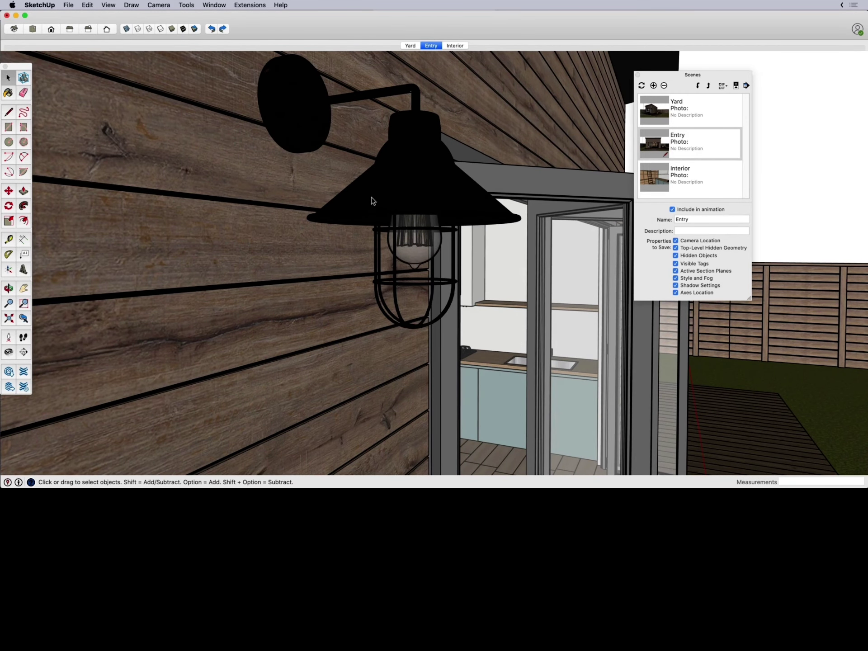
middle_click_drag(415, 254, 392, 282)
left_click_drag(727, 75, 695, 75)
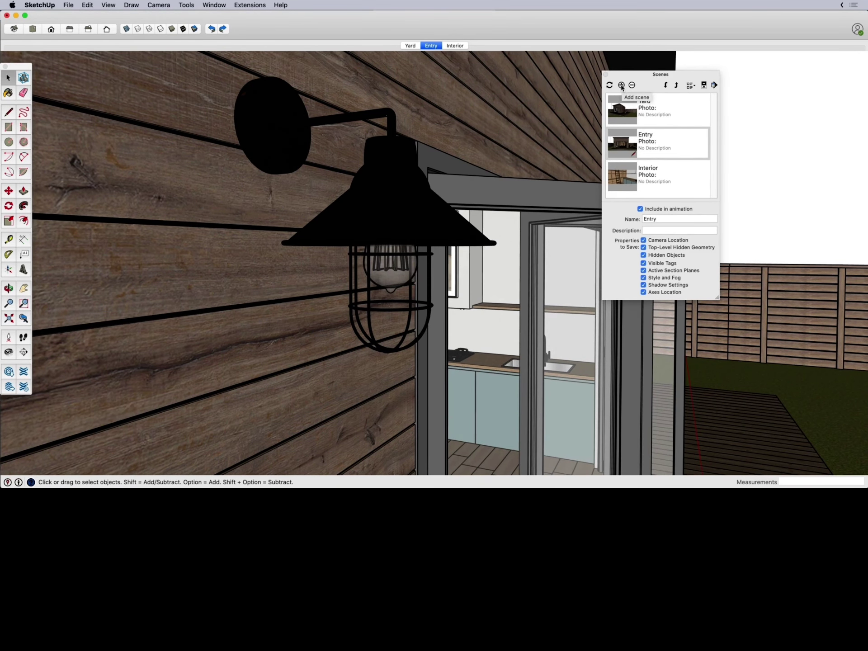
left_click(621, 85)
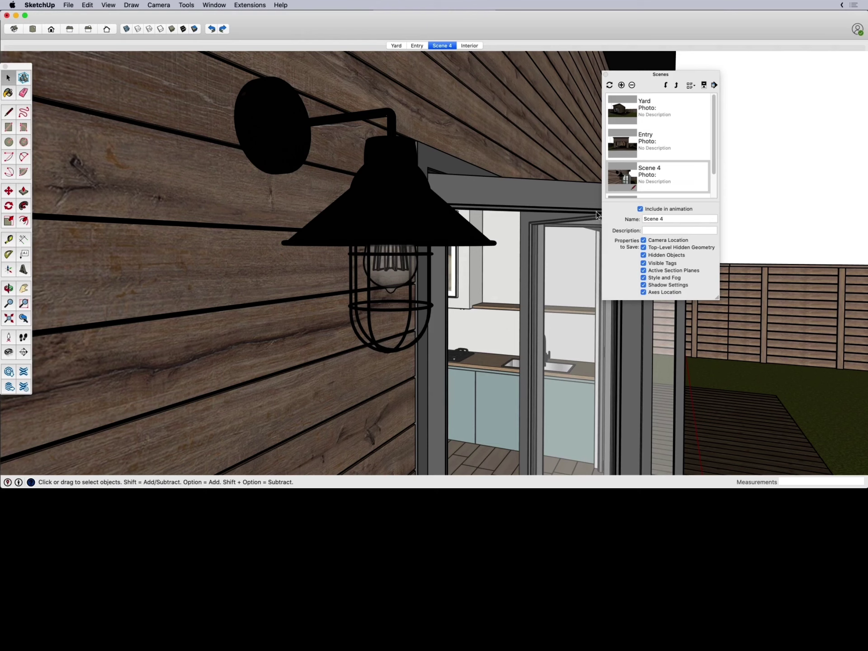
Exclude the wall lamp close-up scene from the animation and rename it Light
left_click(639, 209)
triple_click(672, 221)
type("Light")
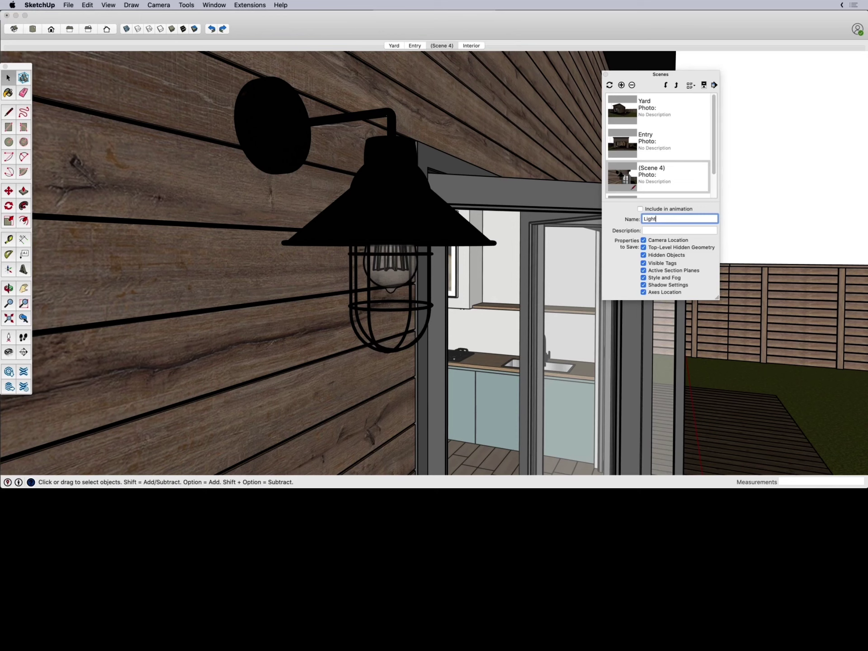
key("Return")
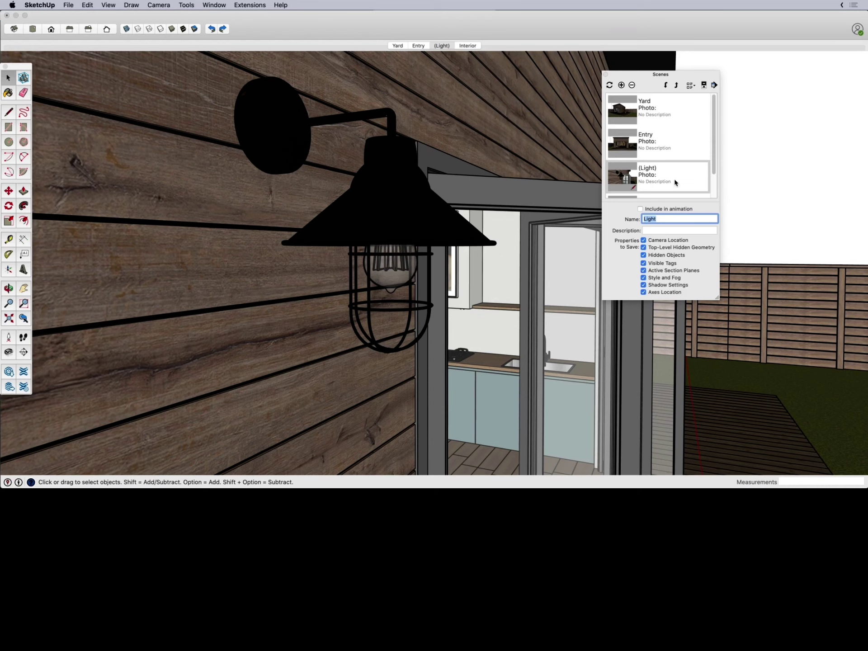
Move the Light scene after Interior so it comes last in the scene order
left_click(666, 85)
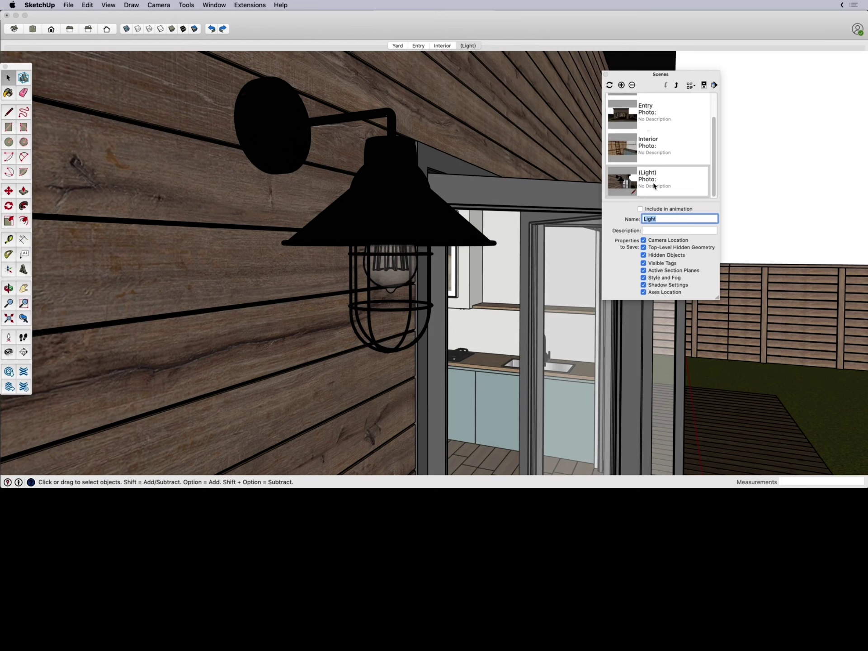
Play the scene animation to check playback with the Light scene excluded, and stop it on the Interior view
right_click(400, 47)
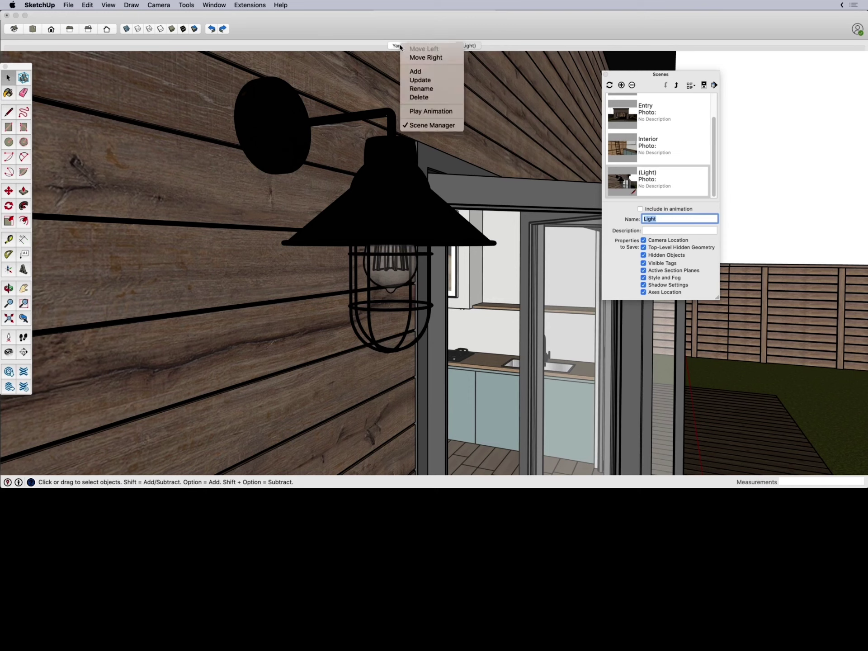
left_click(431, 112)
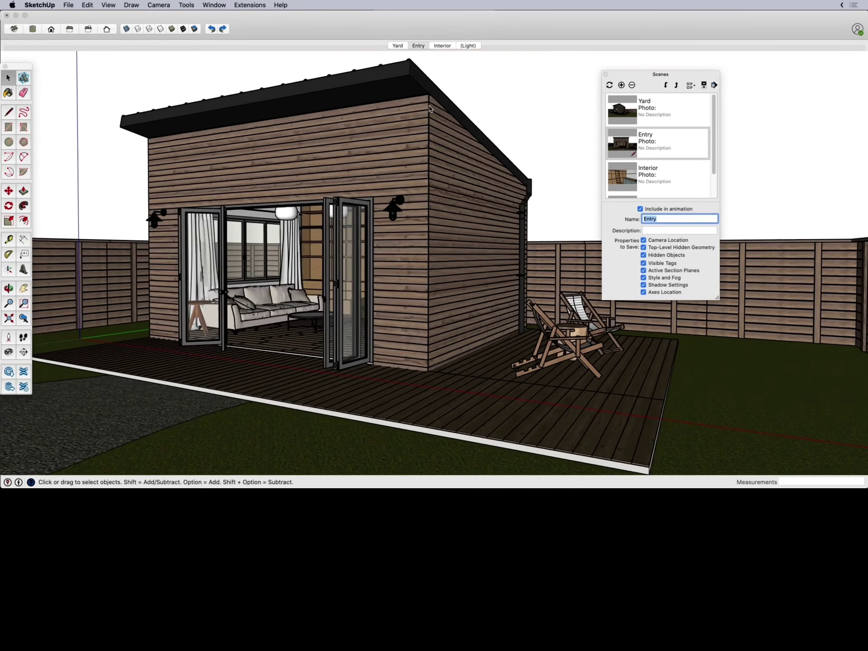
right_click(424, 47)
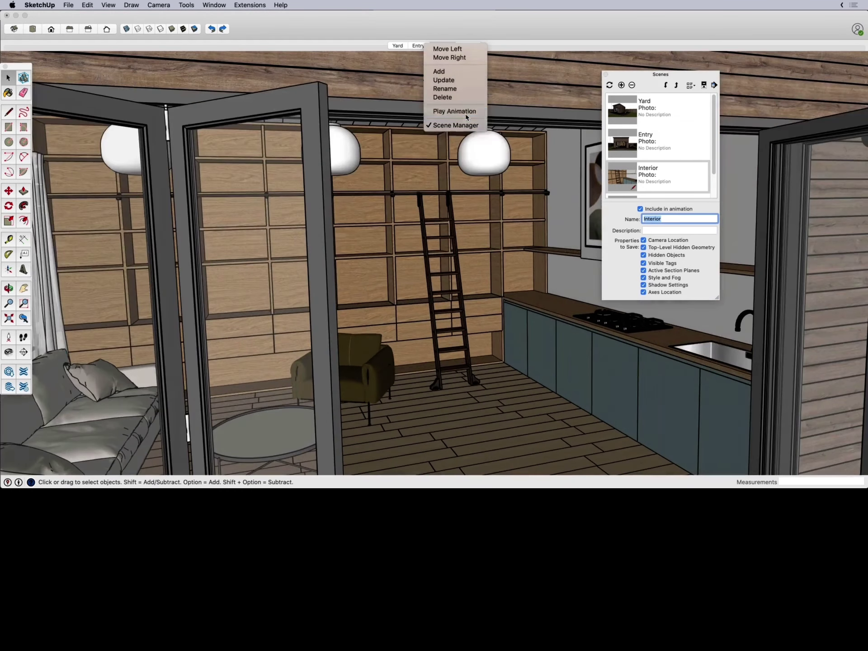
left_click(466, 117)
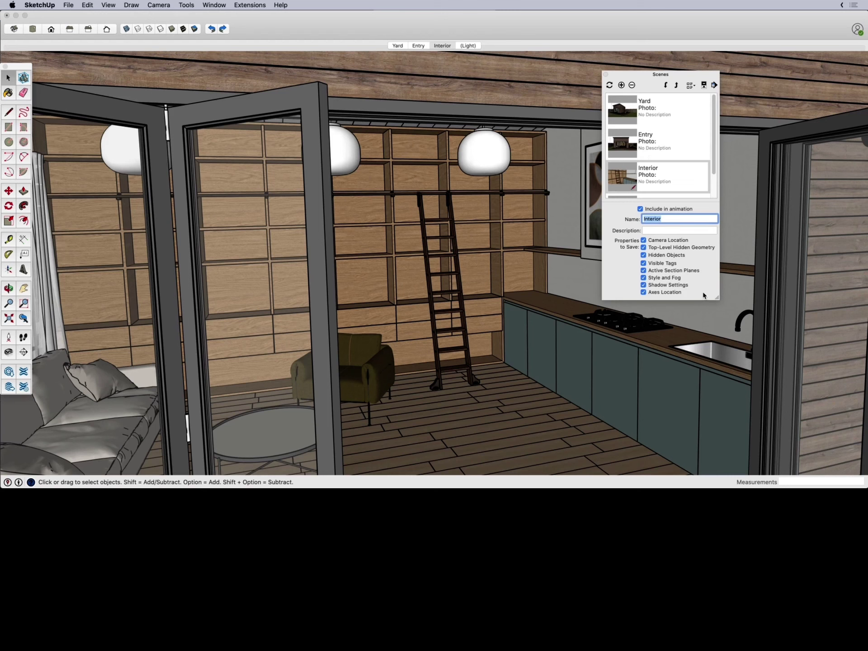
left_click(580, 142)
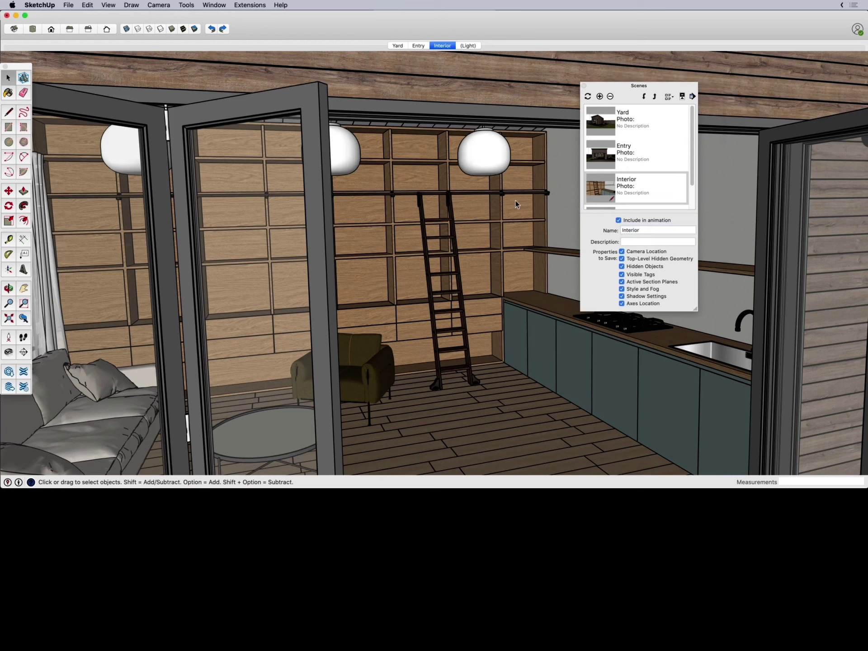